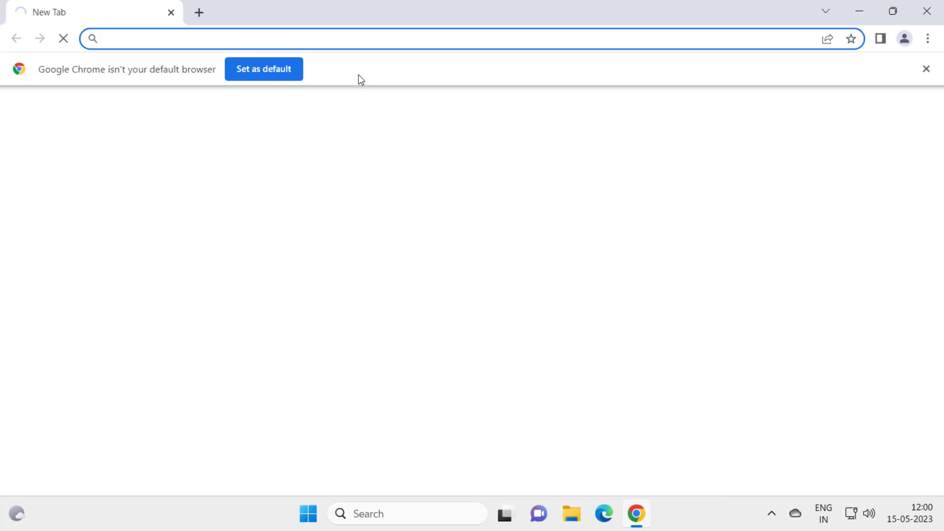
Search Google for 'dll files' from the Chrome address bar
click(348, 40)
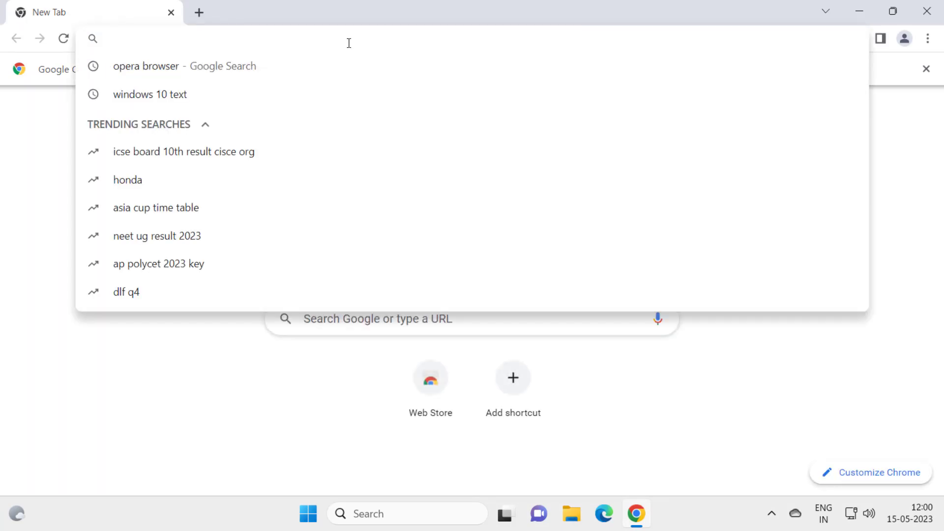
text(dll files)
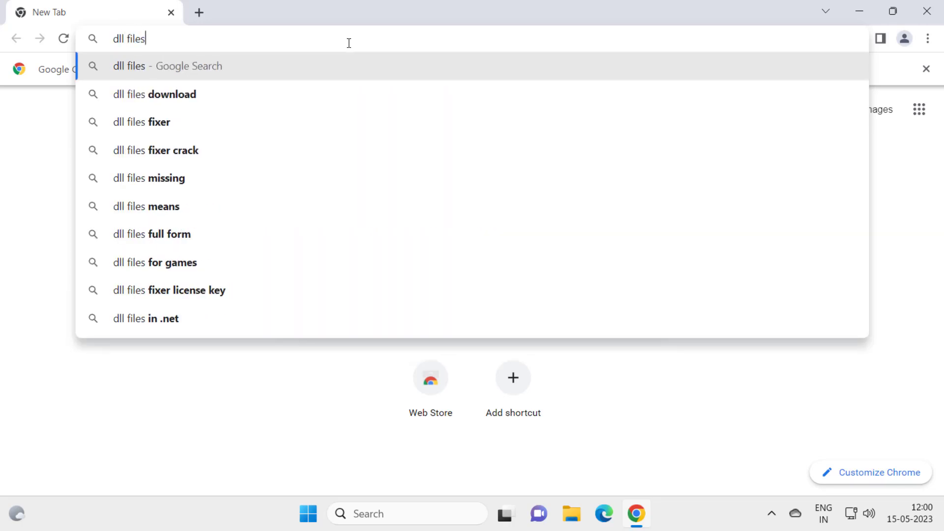
key(Return)
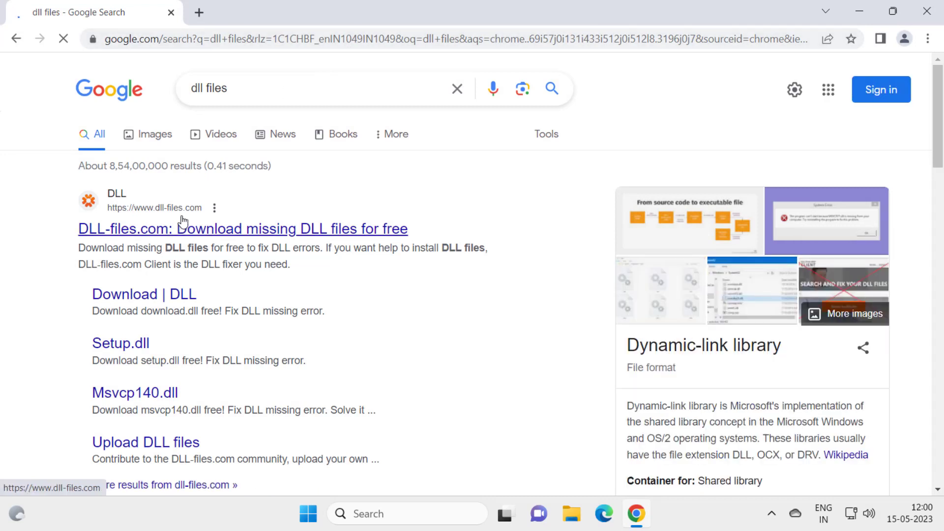
Open DLL-files.com and search the site for wscsvc
click(198, 232)
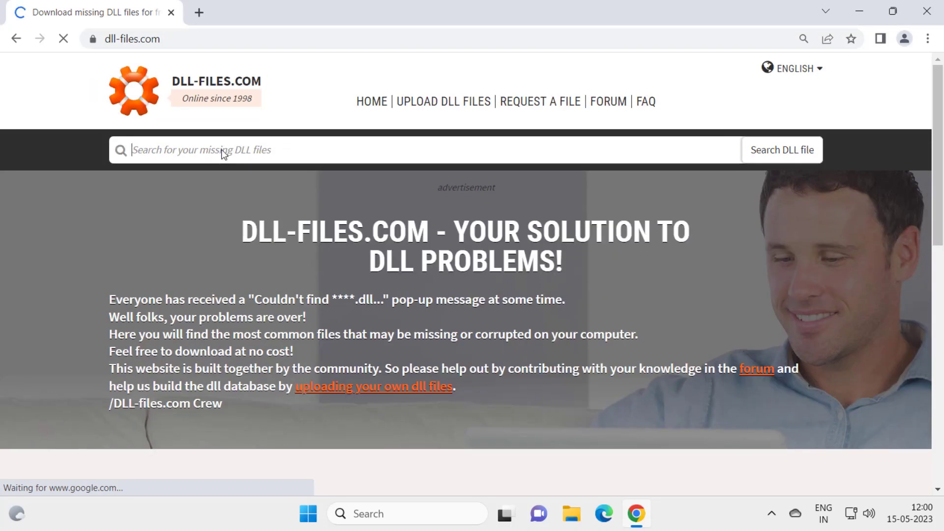
text(ws)
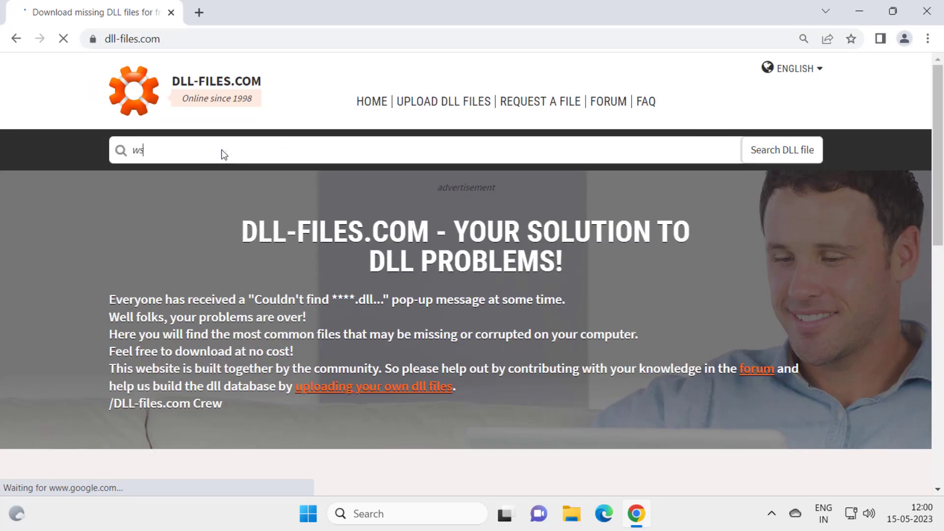
text(cs)
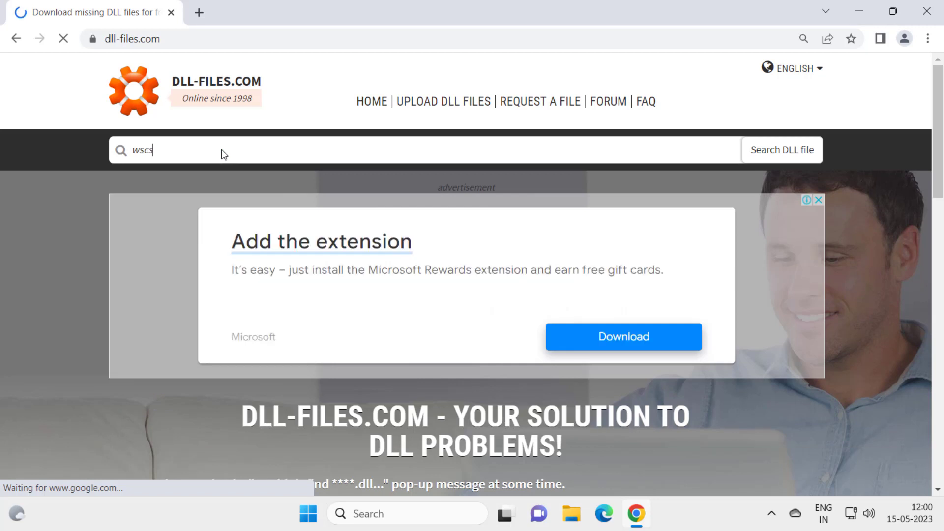
text(vc.dll)
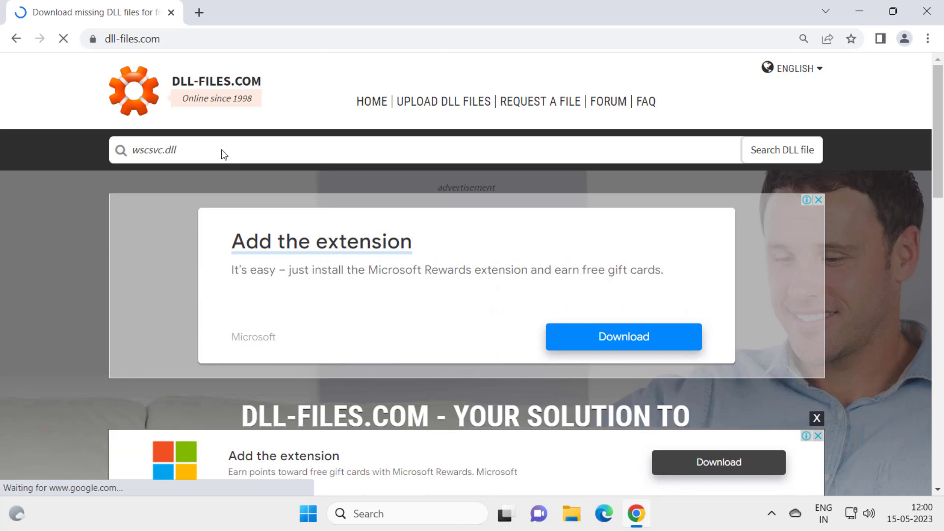
key(Return)
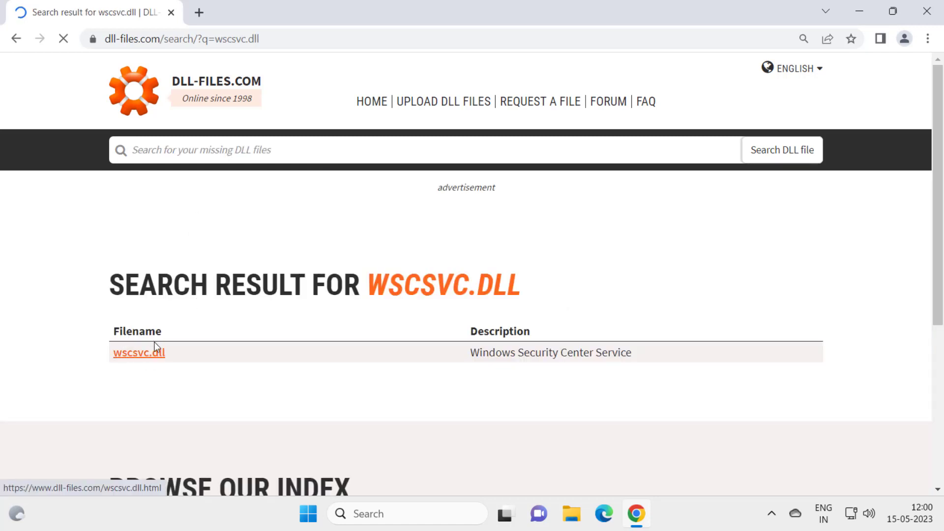
Open the wscsvc.dll Windows Security Center Service result page
click(141, 349)
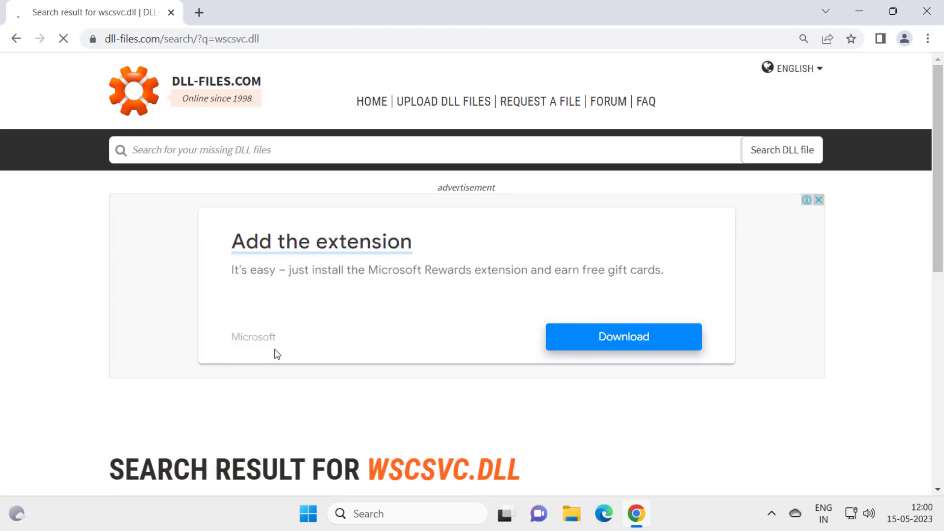
scroll(515, 376, down, 6)
scroll(383, 331, down, 5)
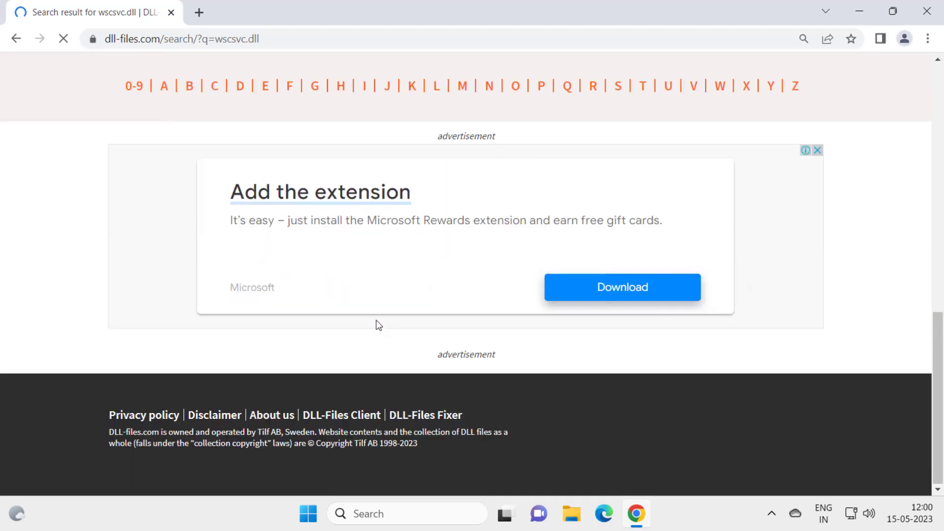
scroll(362, 316, up, 6)
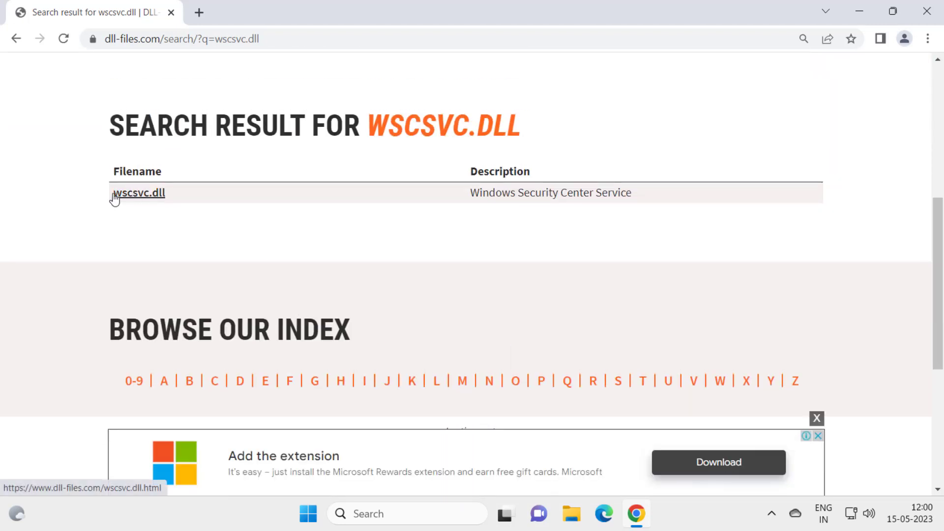
click(141, 195)
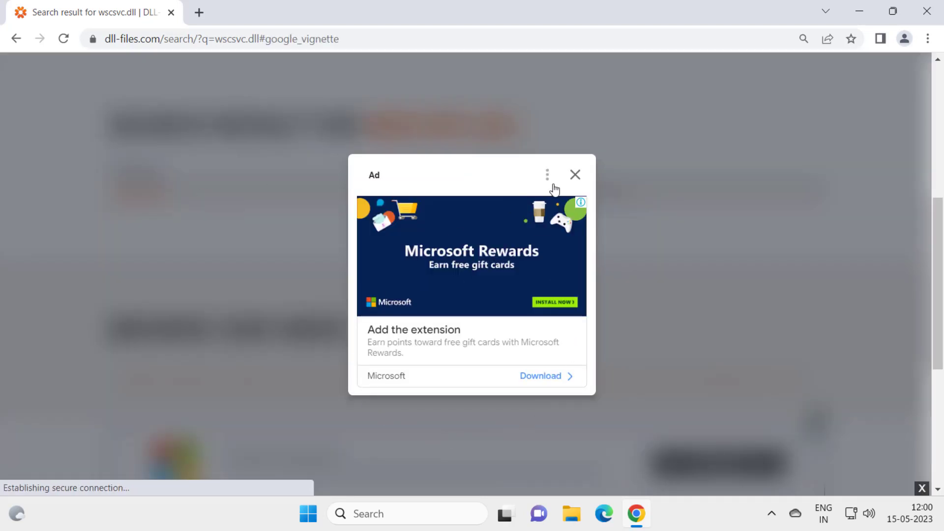
Dismiss the full-page ad and find the 10.0.18362.449 version of wscsvc.dll
click(576, 178)
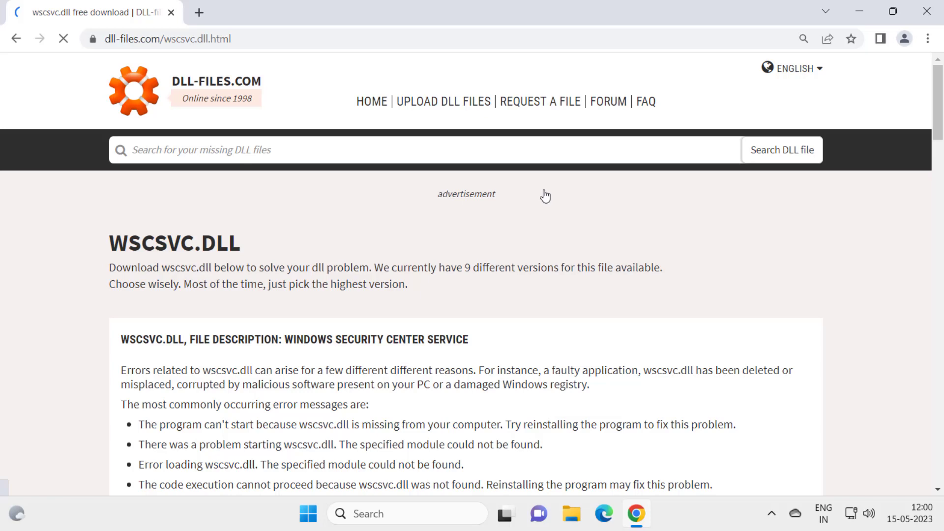
scroll(359, 221, down, 10)
scroll(360, 229, up, 3)
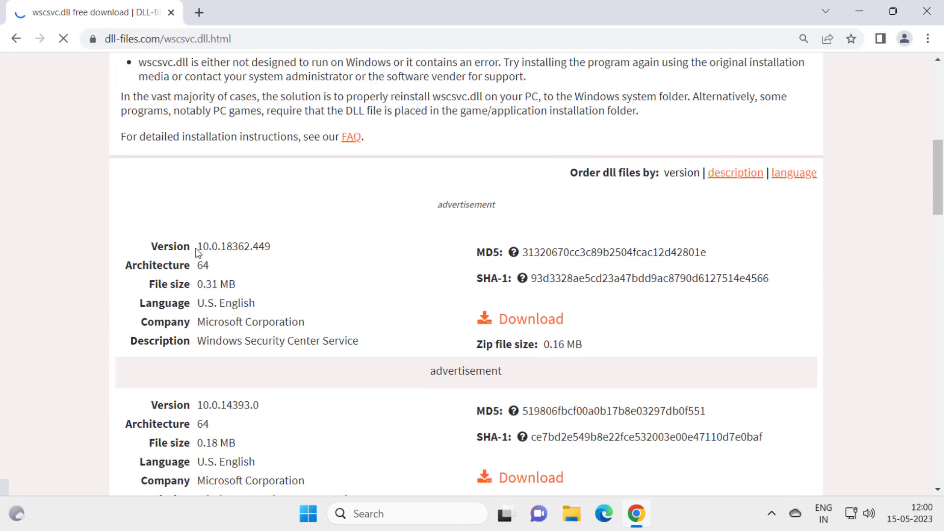
drag(197, 247, 265, 250)
click(265, 250)
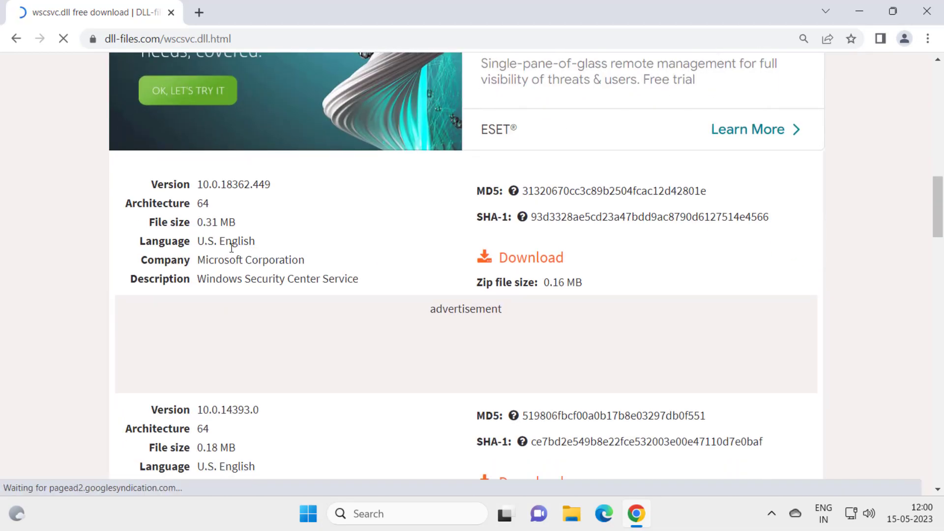
Download the 64-bit 10.0.18362.449 version as wscsvc.zip
scroll(329, 371, up, 15)
scroll(321, 330, down, 12)
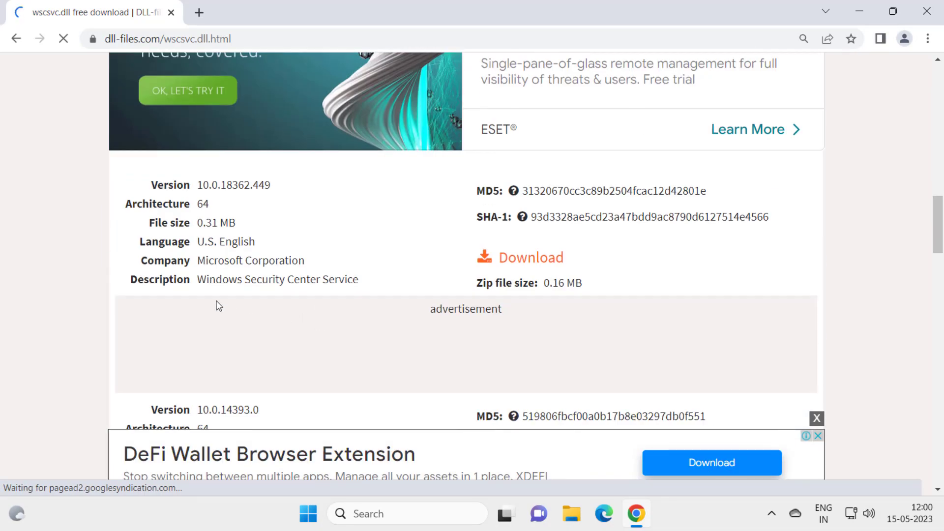
scroll(366, 334, down, 4)
scroll(339, 329, up, 5)
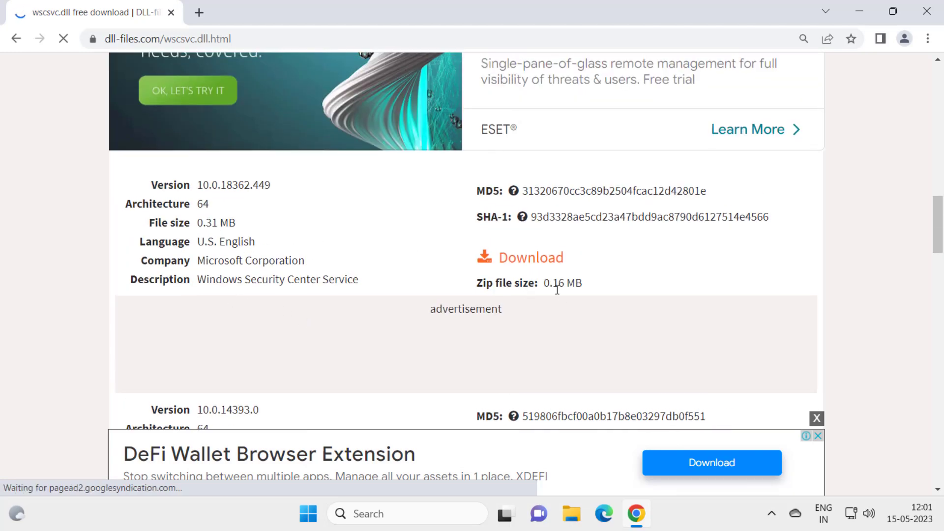
click(518, 266)
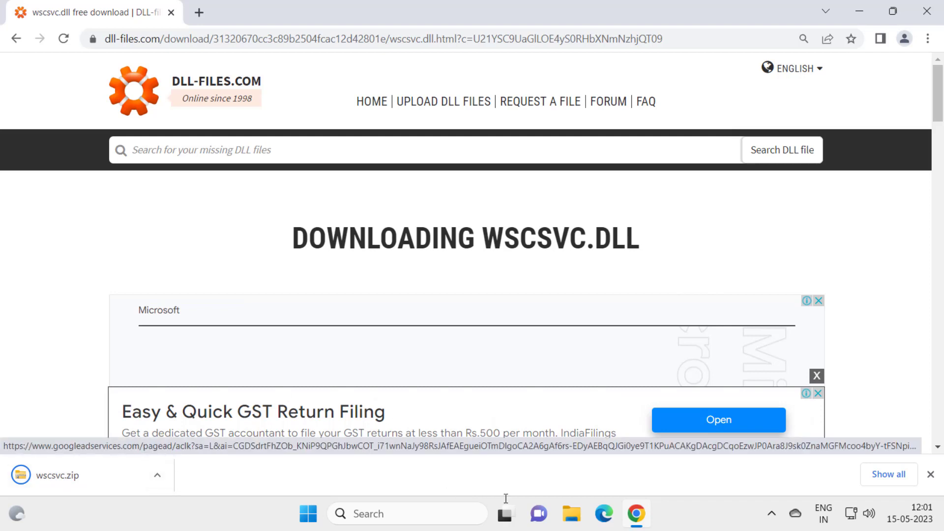
Minimize Chrome and bring up a maximized File Explorer window
click(568, 521)
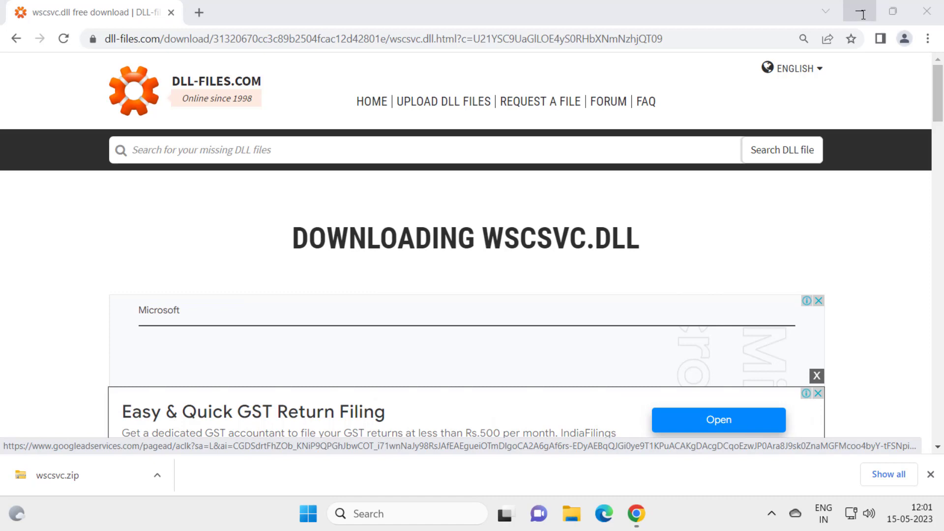
click(842, 28)
click(860, 10)
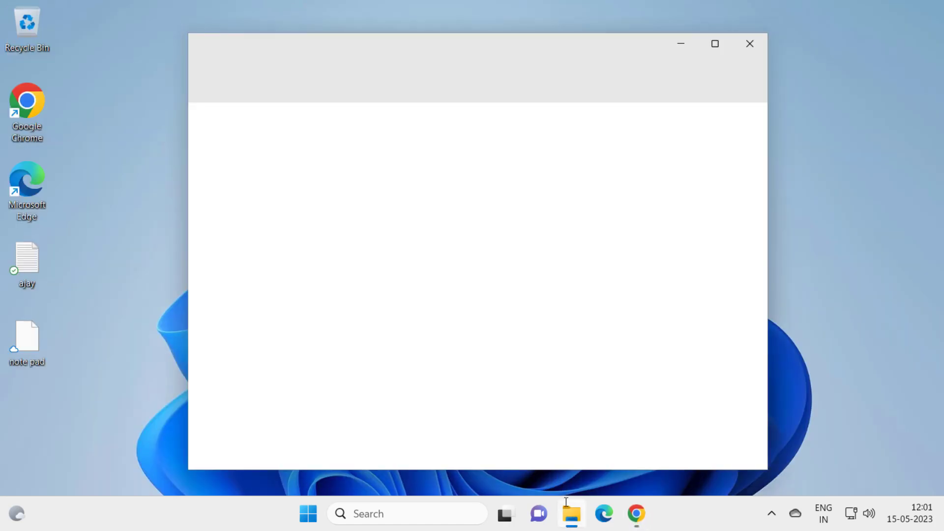
click(715, 42)
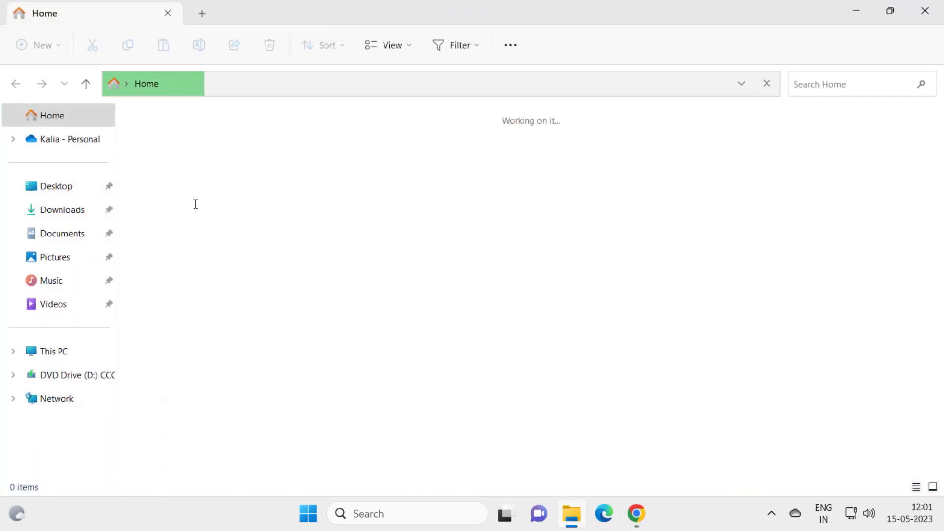
Open the wscsvc zip in Downloads to view README and wscsvc.dll
click(70, 213)
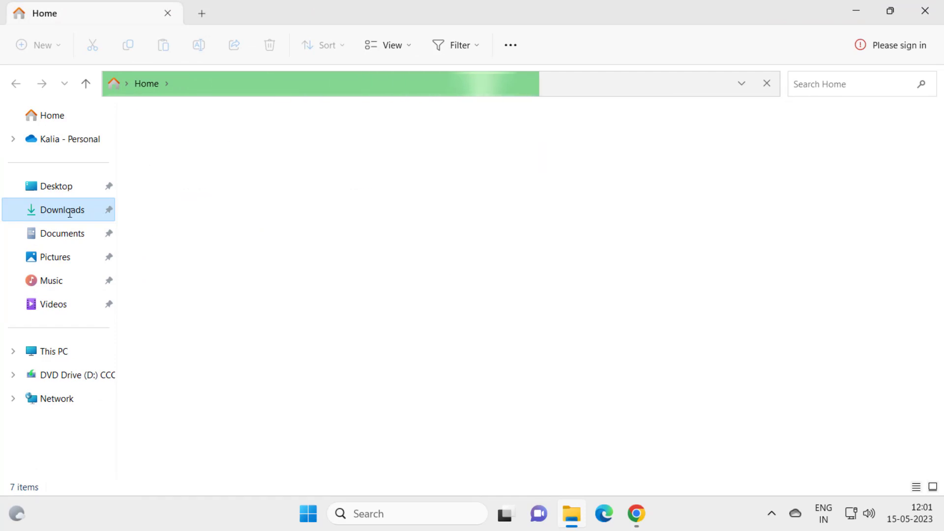
click(162, 156)
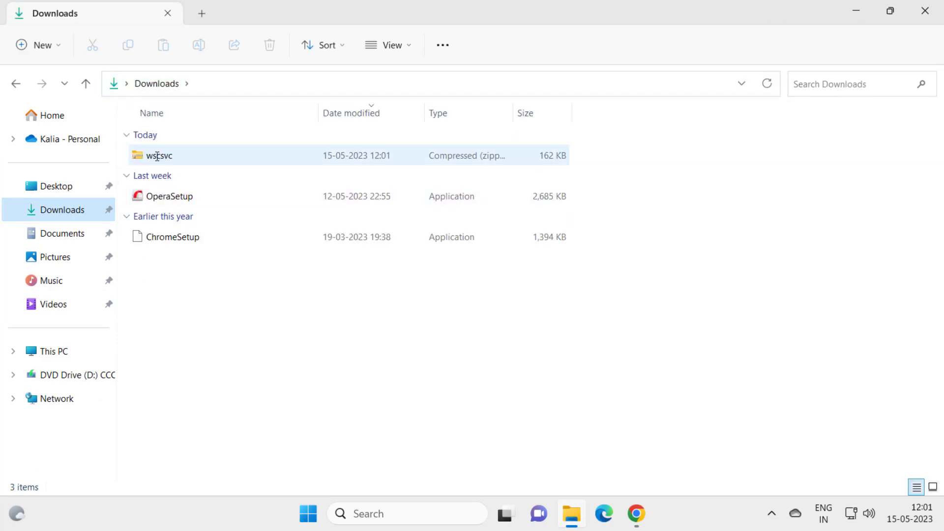
click(182, 158)
double_click(182, 159)
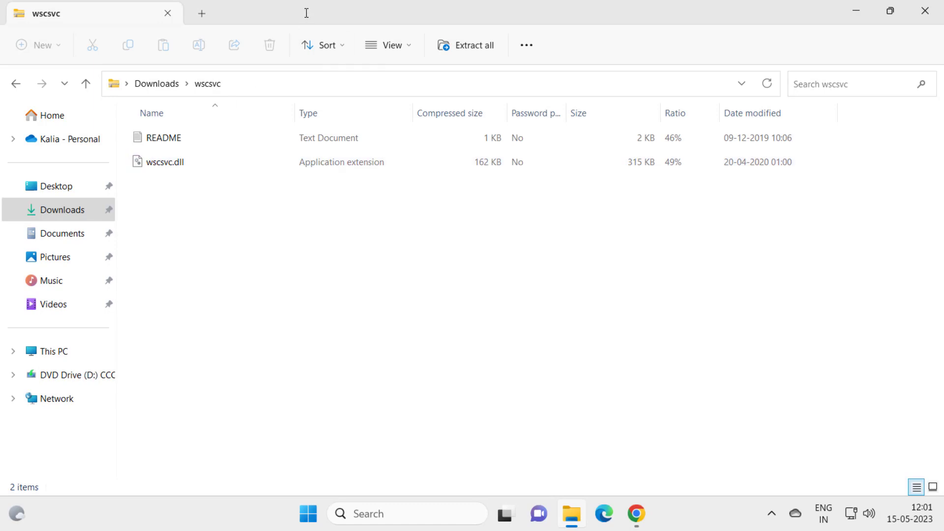
Drag wscsvc.dll from the zip onto the desktop, then switch to This PC
drag(307, 14, 516, 72)
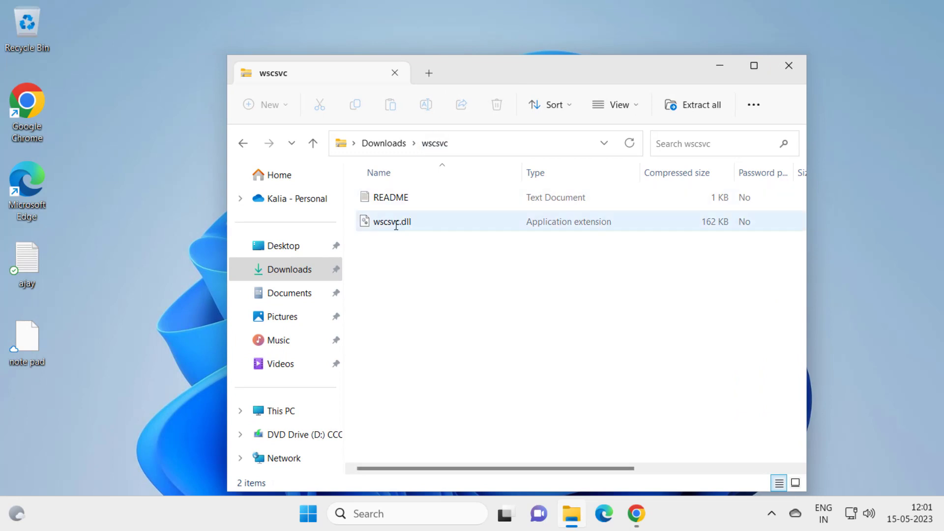
drag(393, 222, 121, 128)
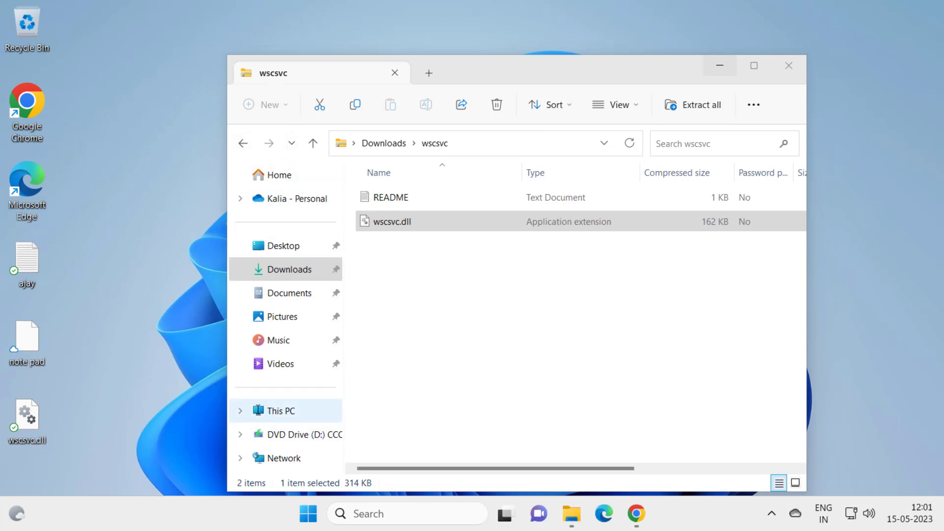
click(280, 411)
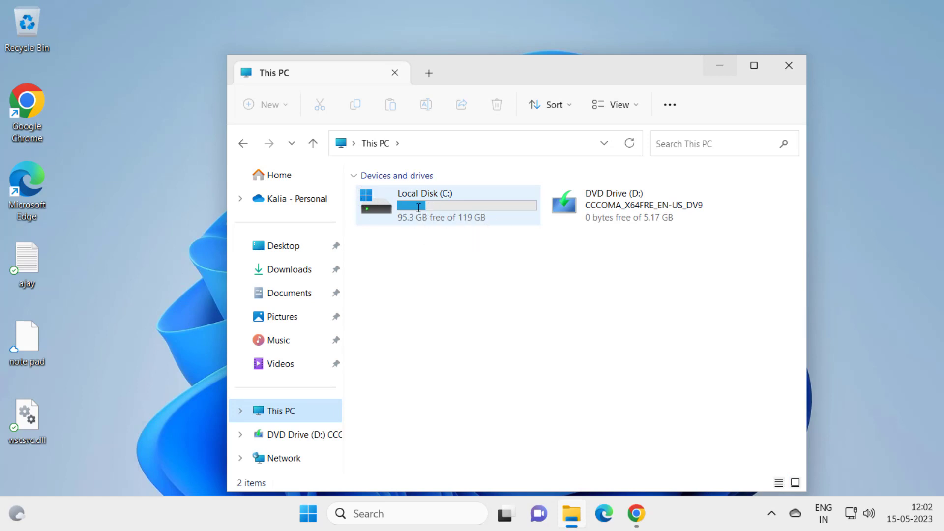
Navigate from Local Disk (C:) through Windows into C:\Windows\System32
double_click(437, 211)
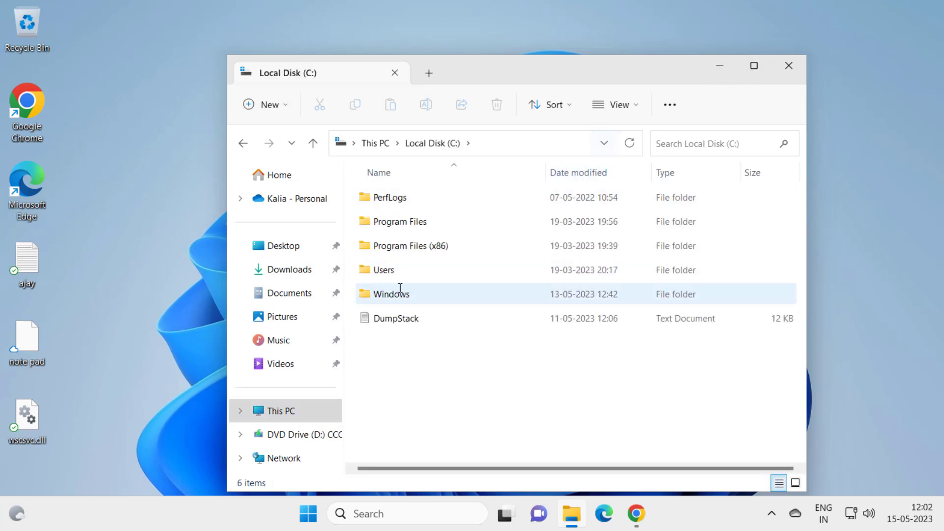
double_click(400, 290)
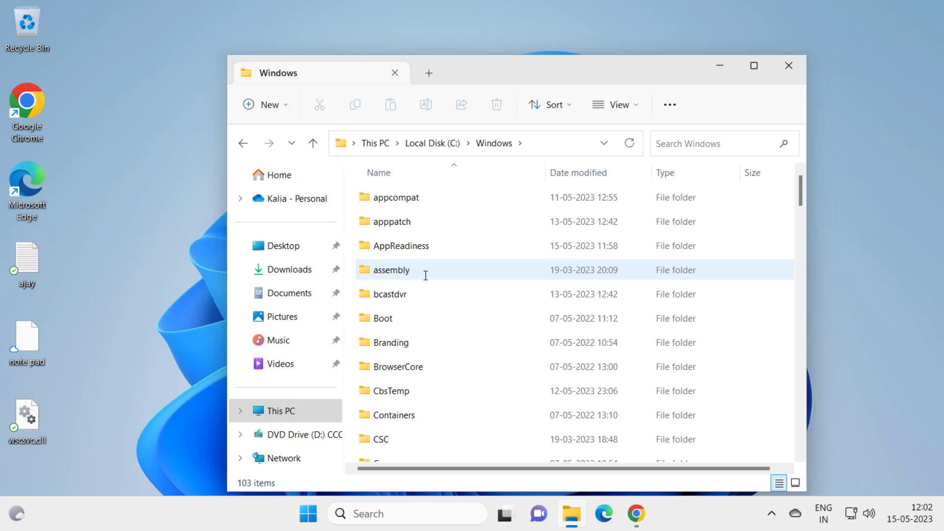
click(408, 268)
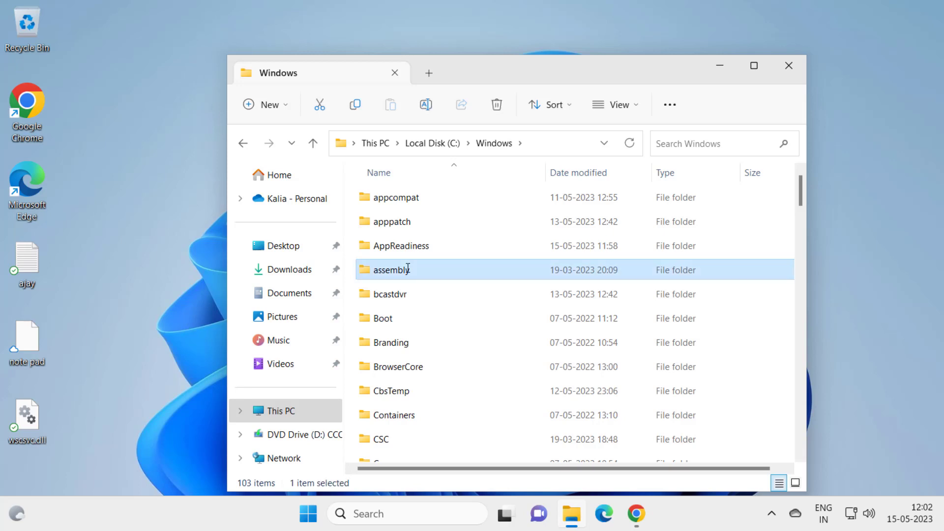
key(s)
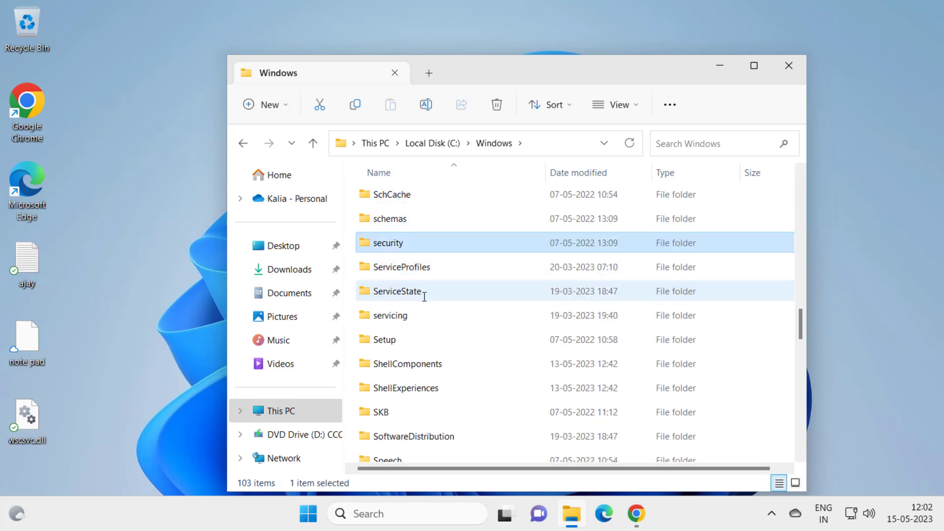
key(h)
key(Down)
key(Down)
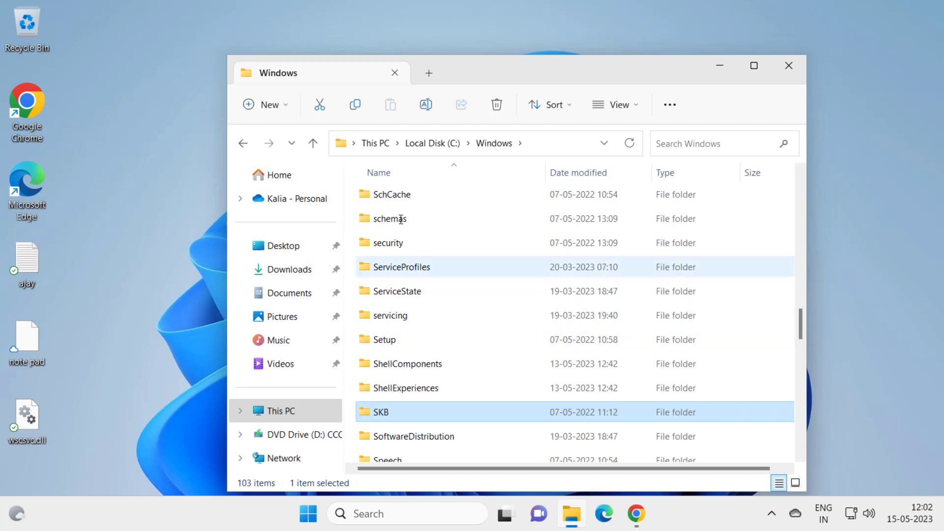
key(Down)
key(Down)
key(Down)
key(Down)
key(Down)
key(Down)
key(Down)
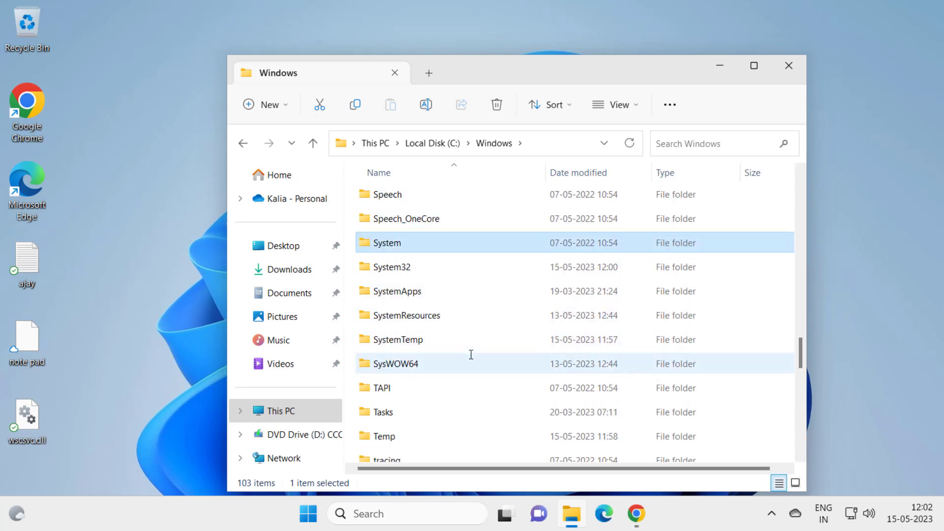
click(419, 272)
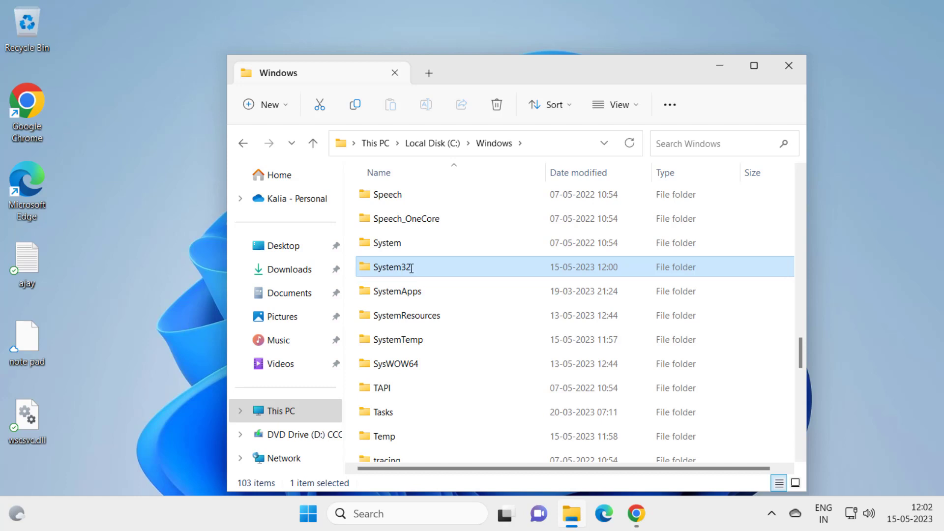
double_click(411, 268)
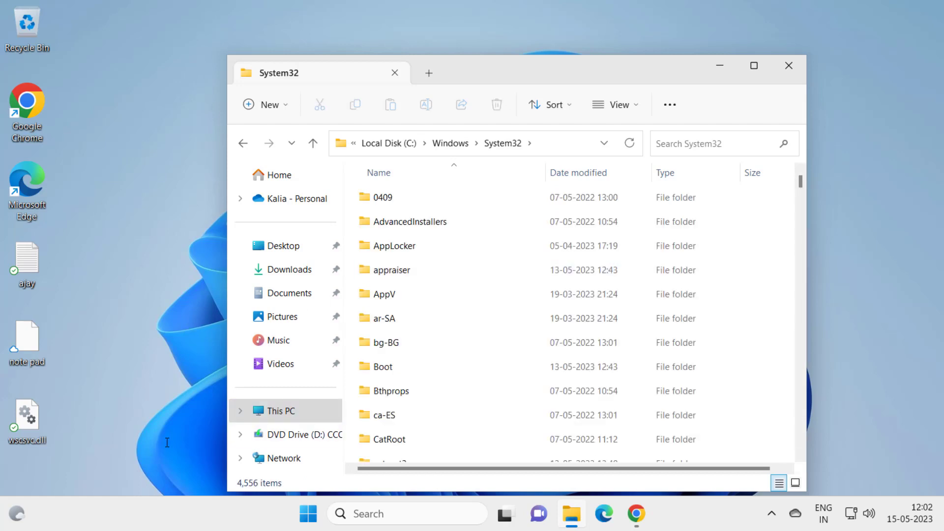
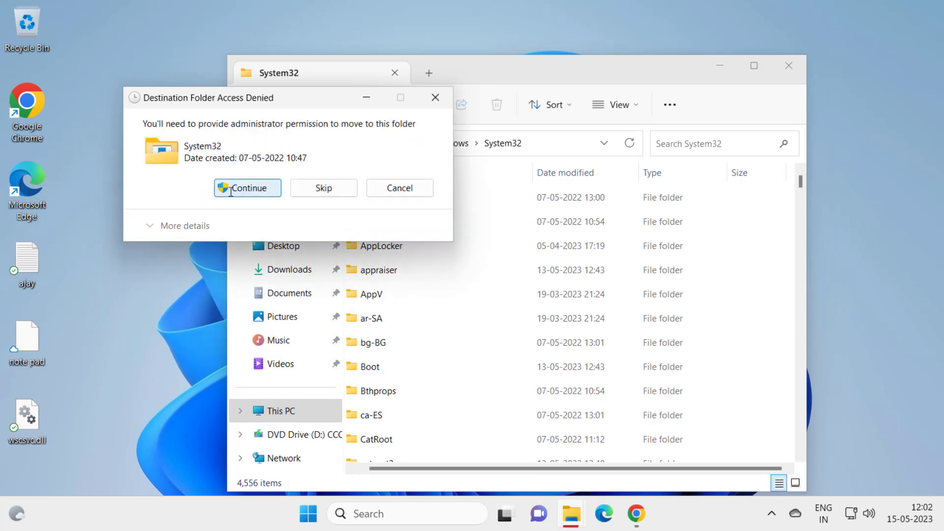
Grant admin permission for the System32 move, retry it twice, then cancel when access stays denied
click(230, 192)
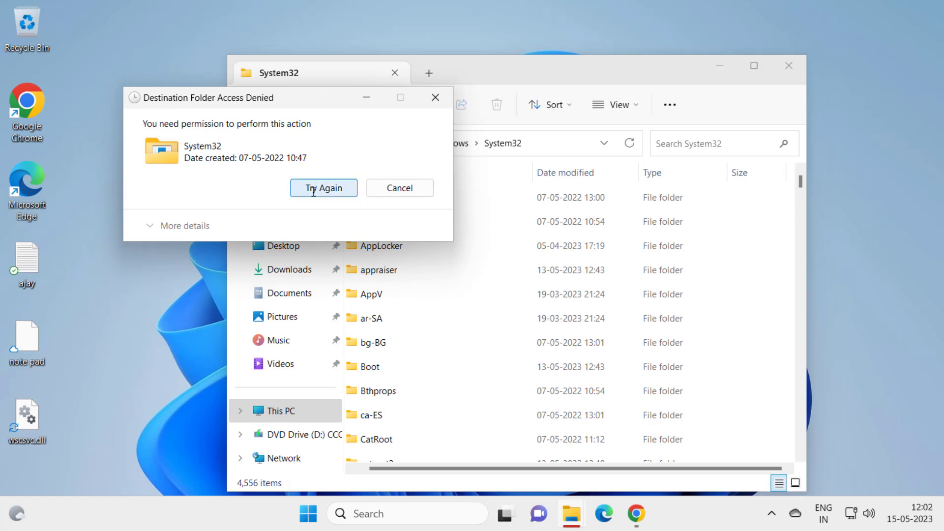
click(313, 191)
click(323, 189)
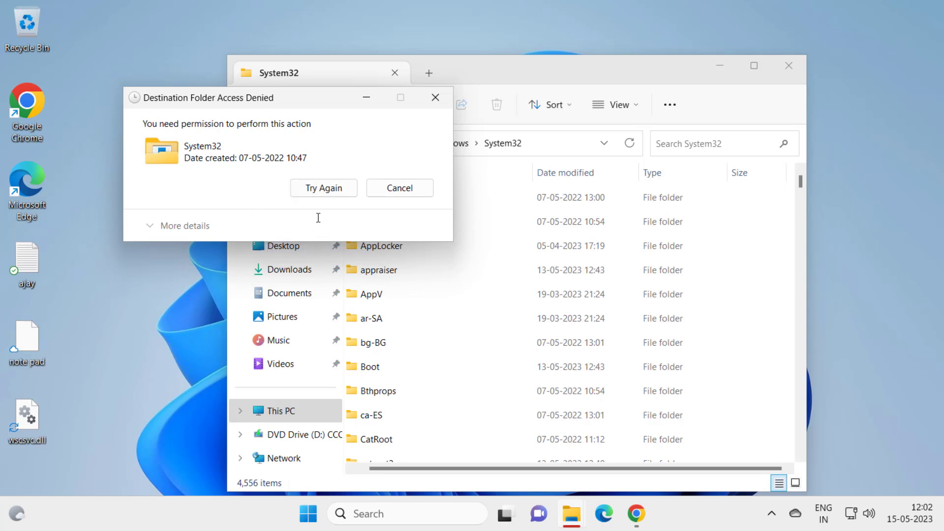
click(392, 192)
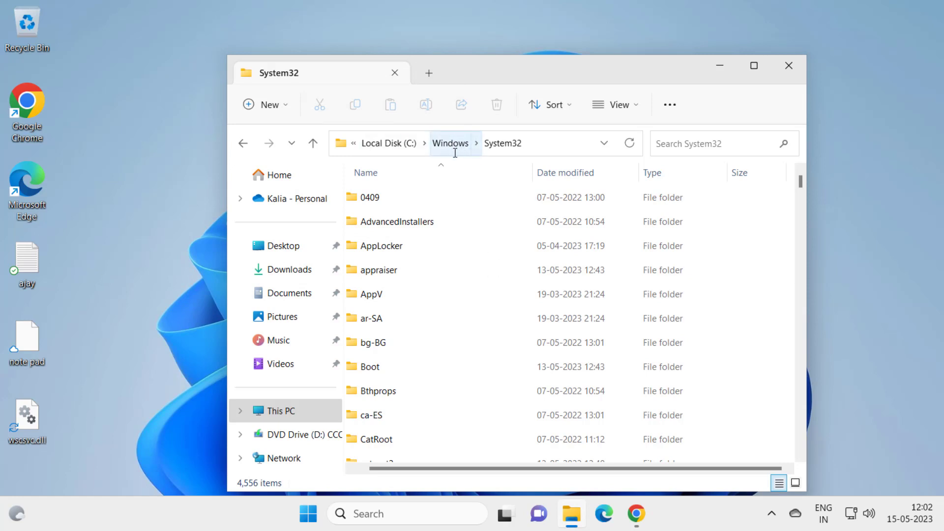
Go up from System32 to the C:\Windows folder via the address bar
click(453, 147)
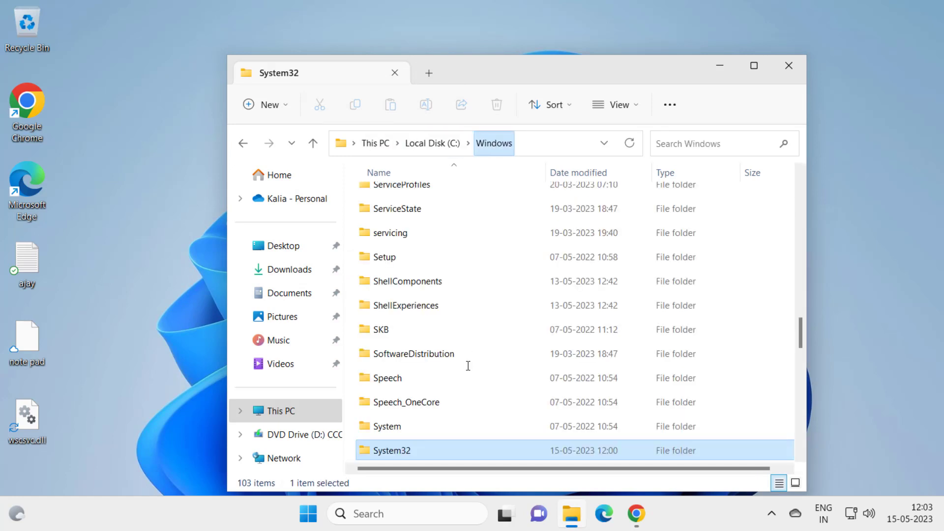
scroll(462, 335, down, 5)
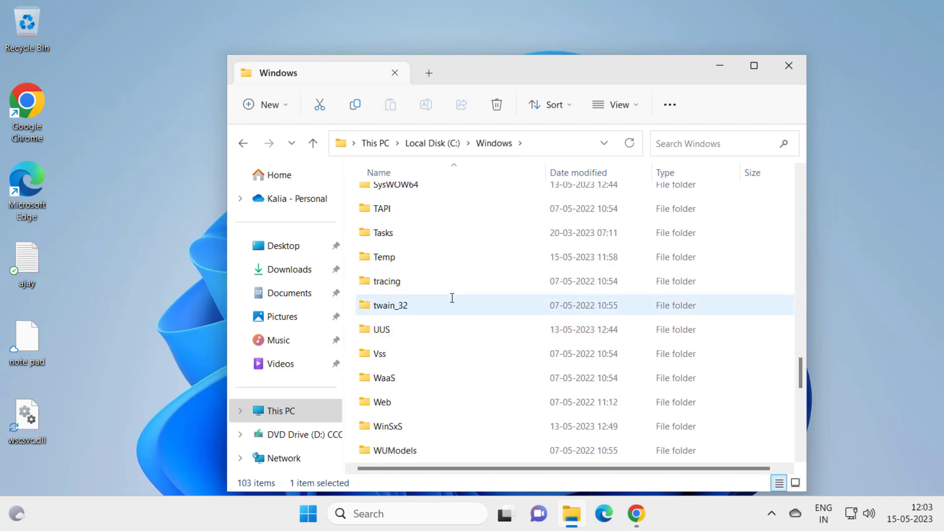
scroll(451, 298, up, 2)
scroll(449, 298, up, 1)
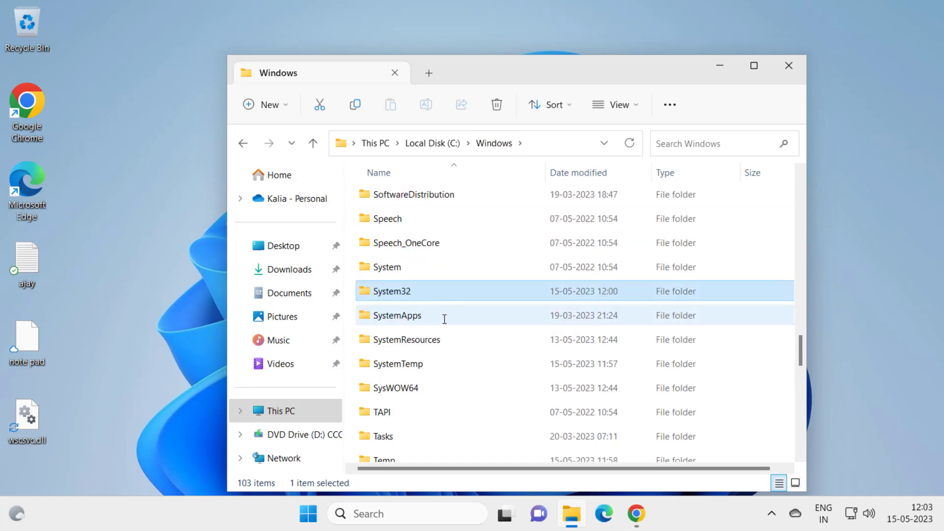
Find and select the SysWOW64 folder, just below System32 in the Windows folder list
key(w)
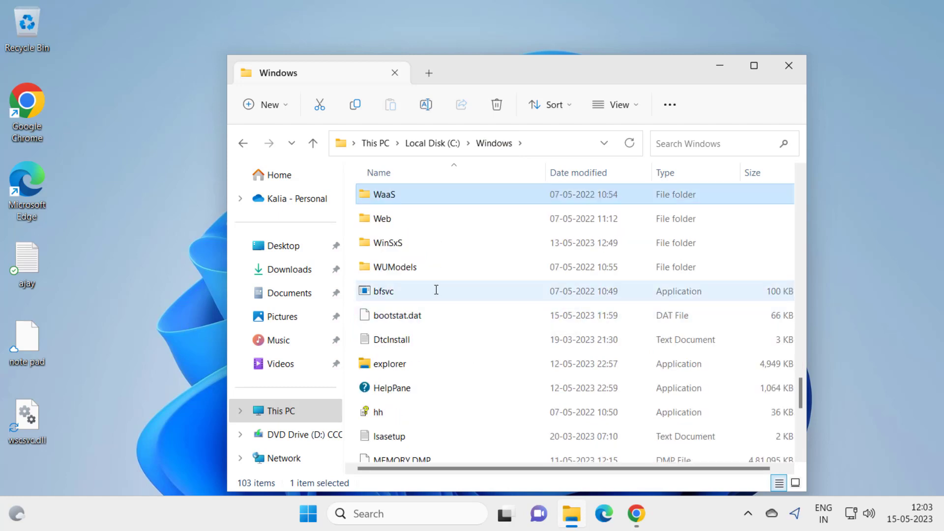
key(s)
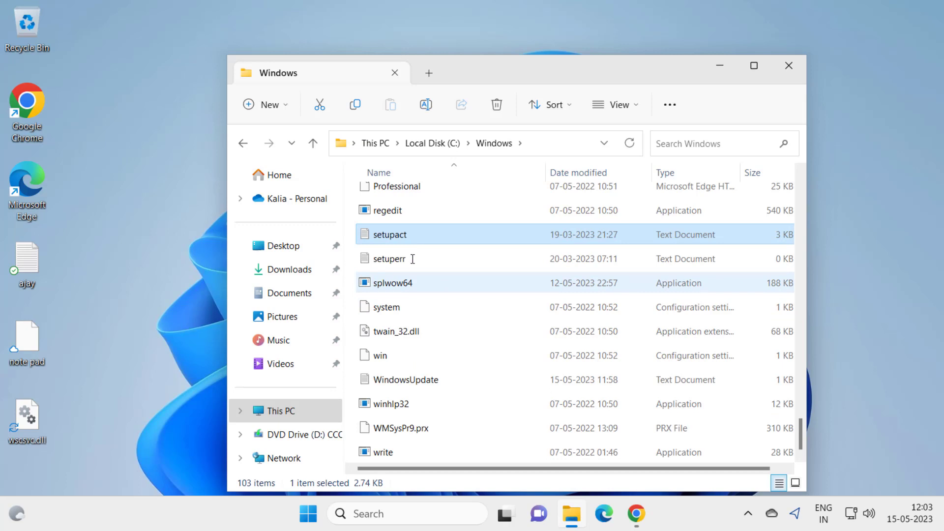
key(s)
key(s)
key(s)
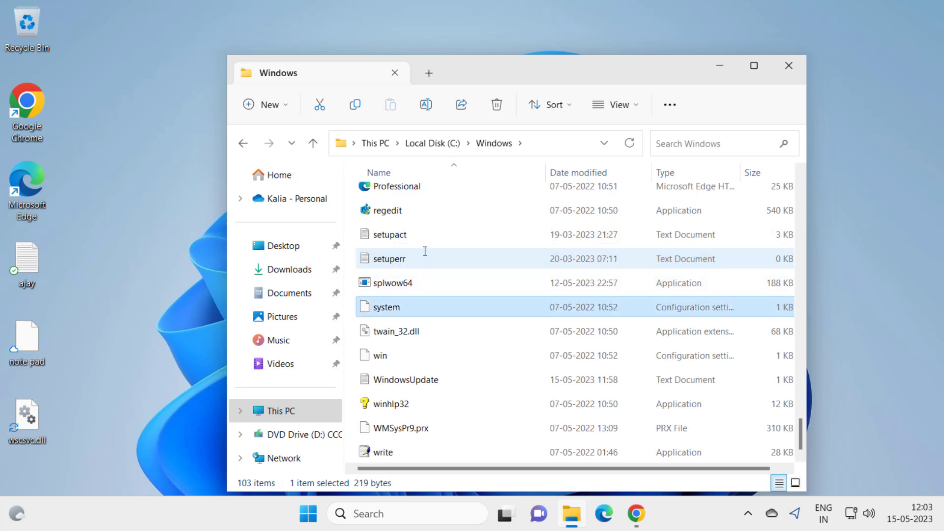
key(s)
key(s)
key(s)
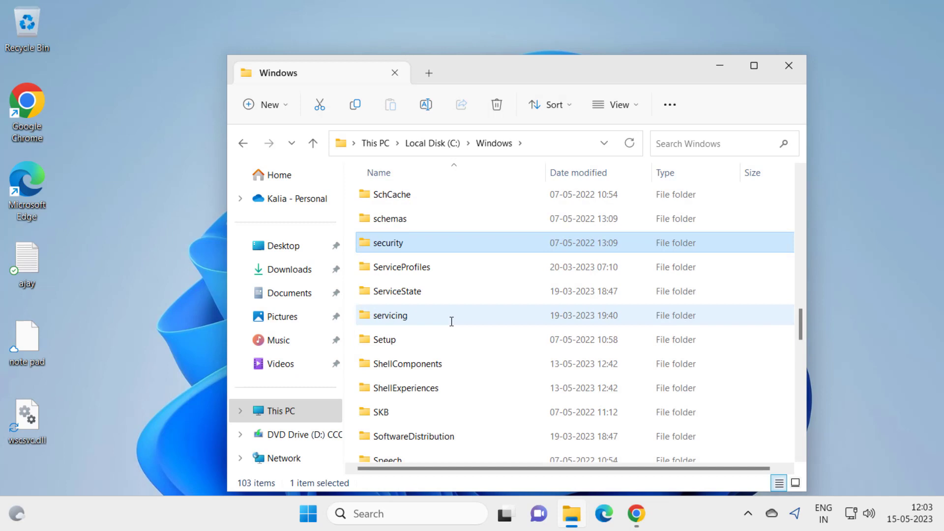
key(s)
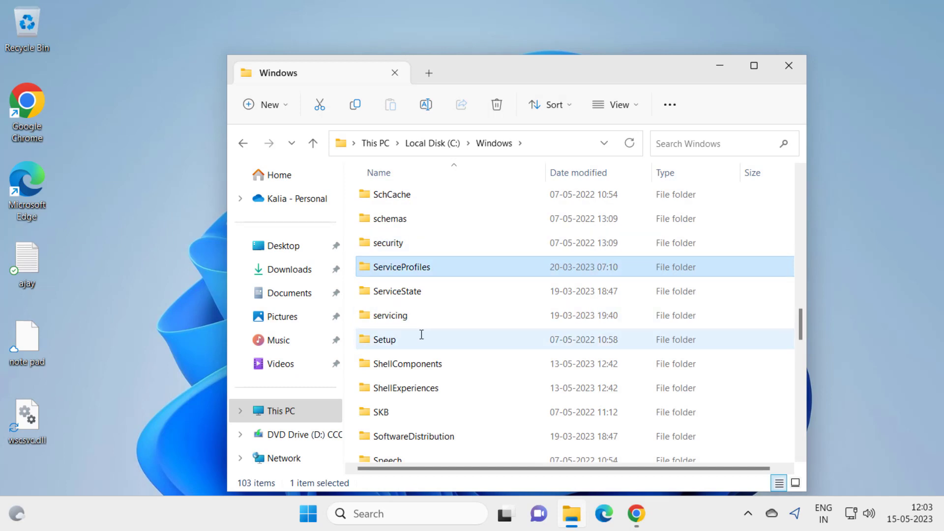
scroll(421, 332, down, 3)
click(410, 325)
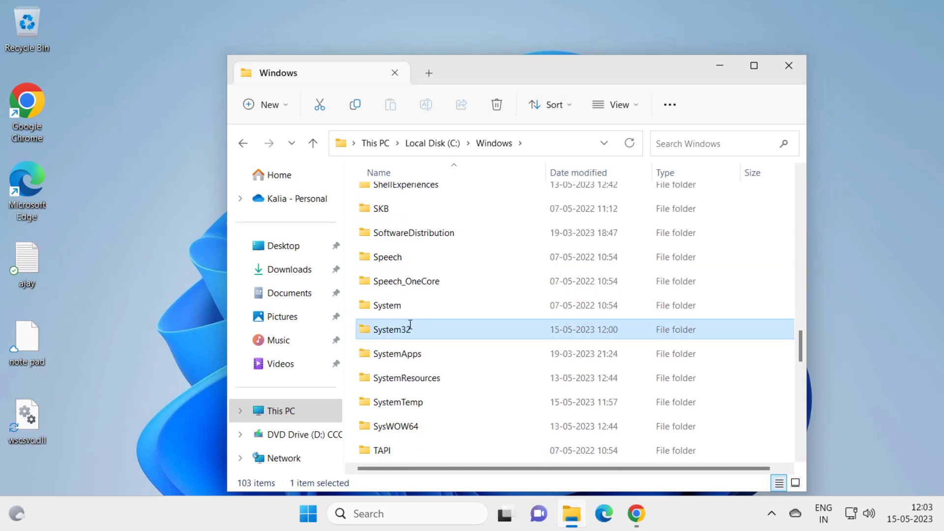
key(Down)
key(Down)
key(Down)
key(Down)
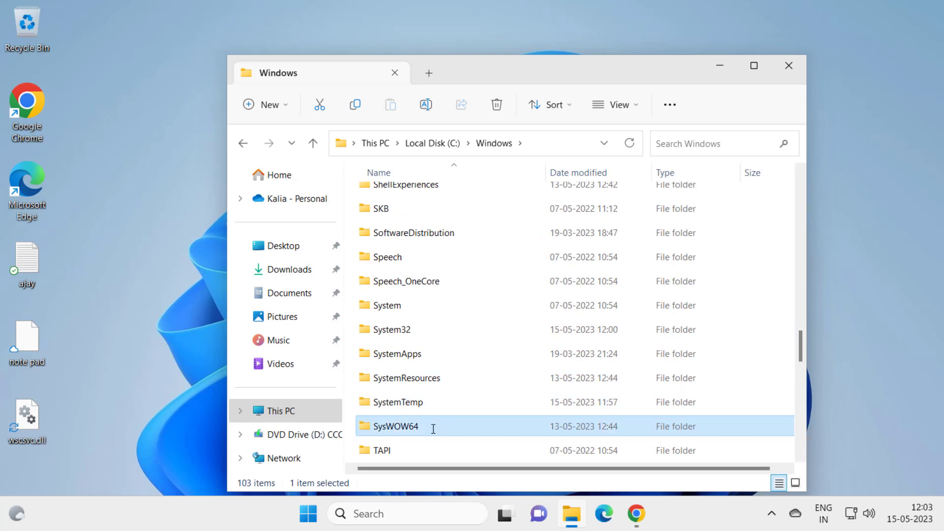
Open SysWOW64 and drag wscsvc.dll from the desktop into it
double_click(404, 427)
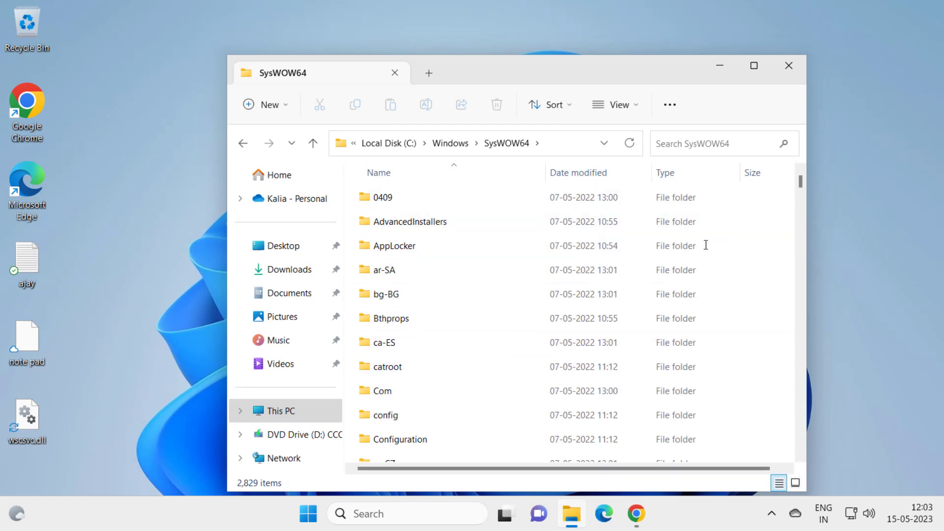
click(22, 429)
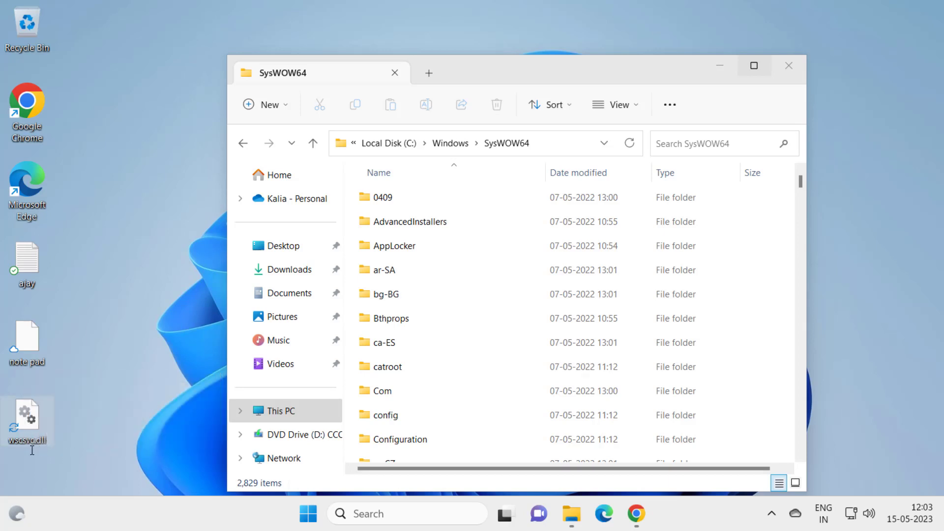
drag(30, 424, 781, 270)
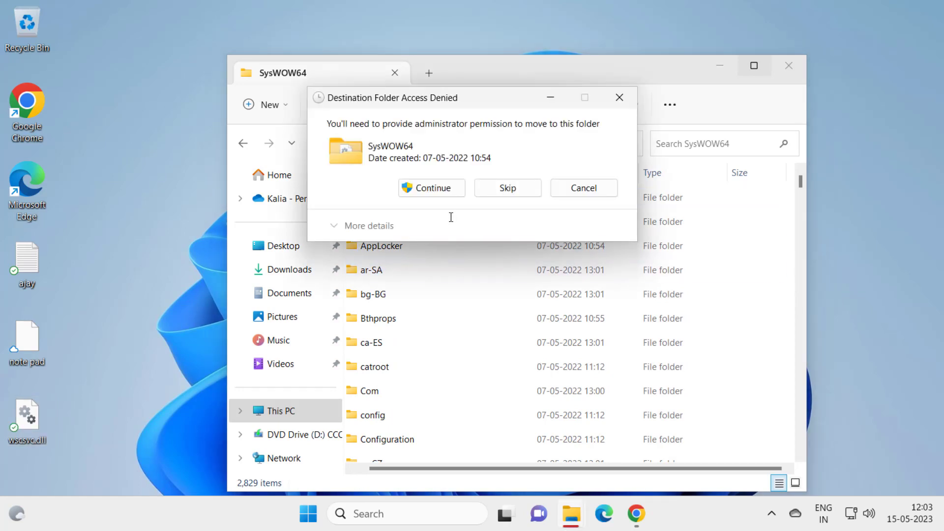
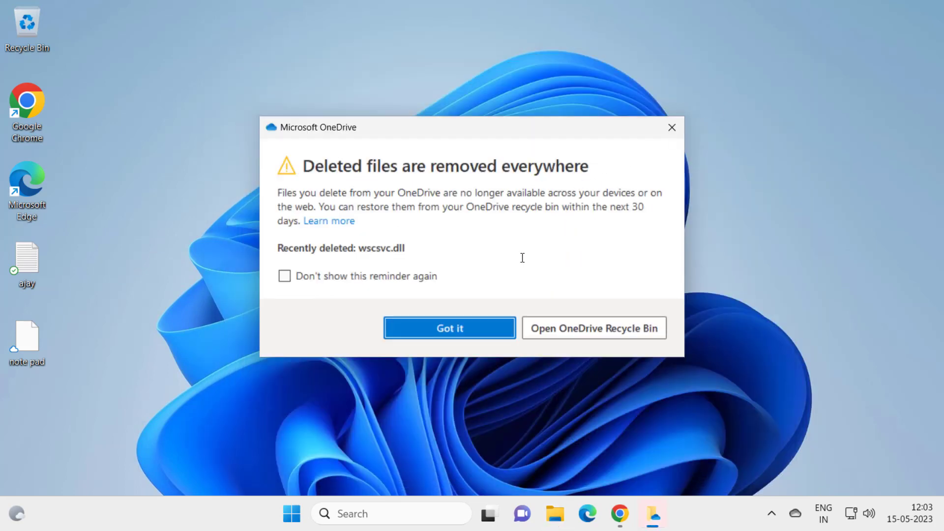
Dismiss the OneDrive deleted-files reminder and restart the PC from the Start power menu
click(672, 127)
click(308, 513)
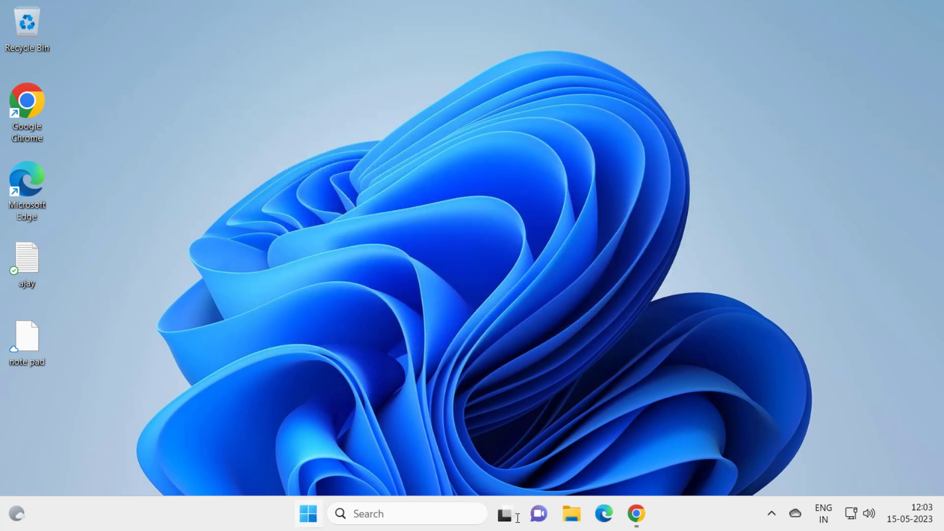
click(655, 463)
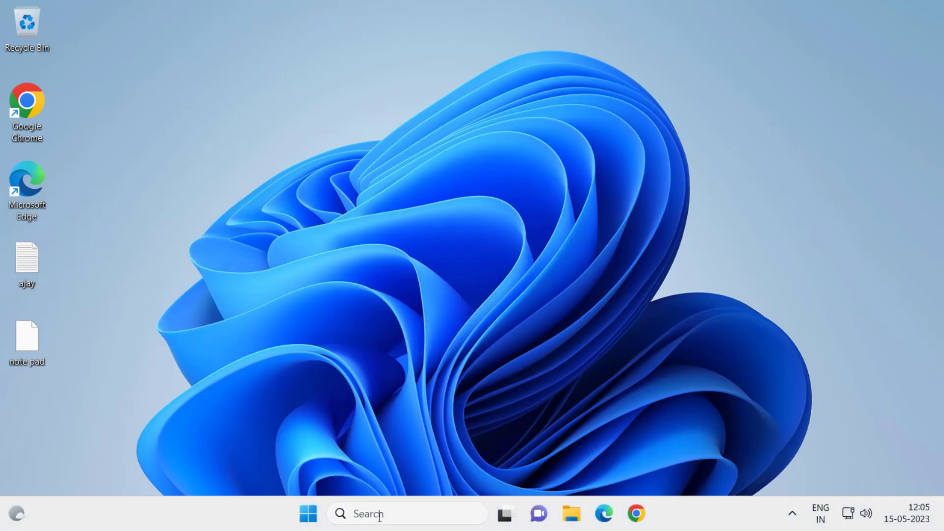
Search for 'service' and run the Services app as administrator
click(371, 512)
text(se)
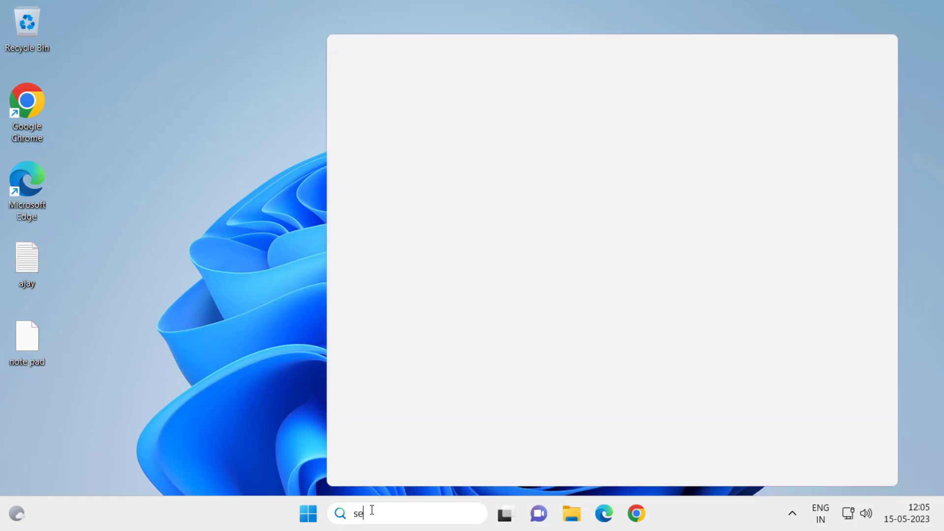
text(rvice)
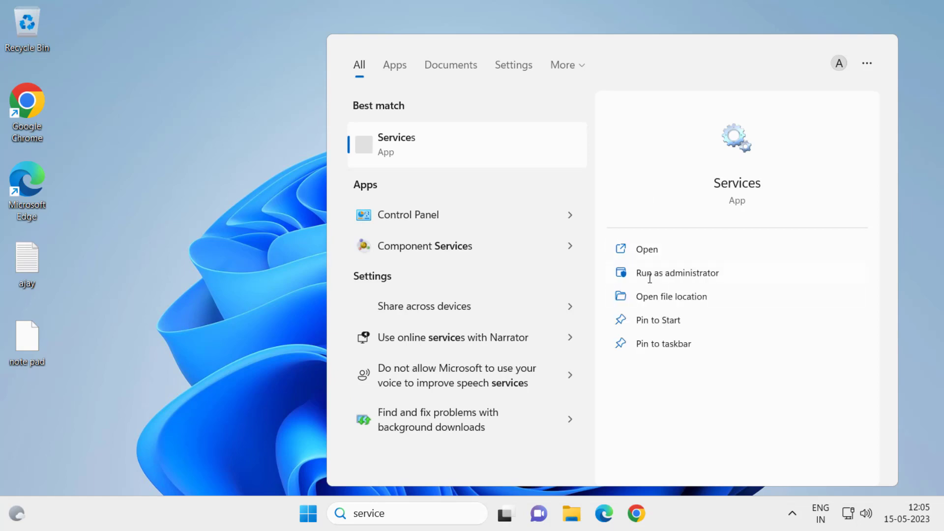
click(683, 275)
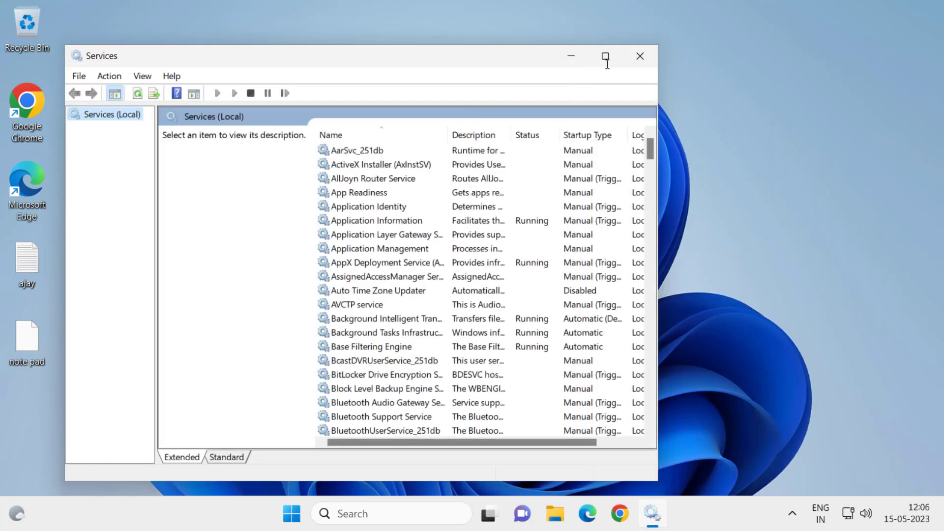
Maximize the Services window and select Windows Security Service in the list
click(606, 58)
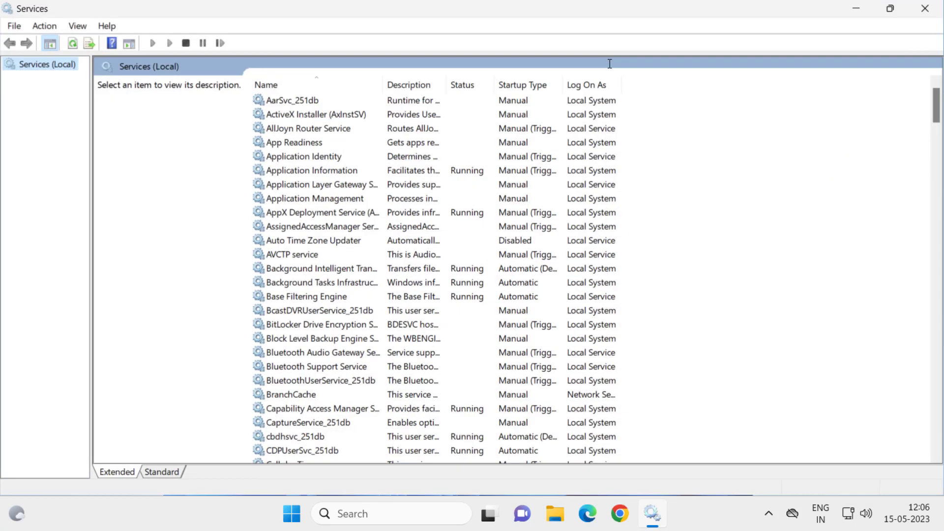
click(323, 208)
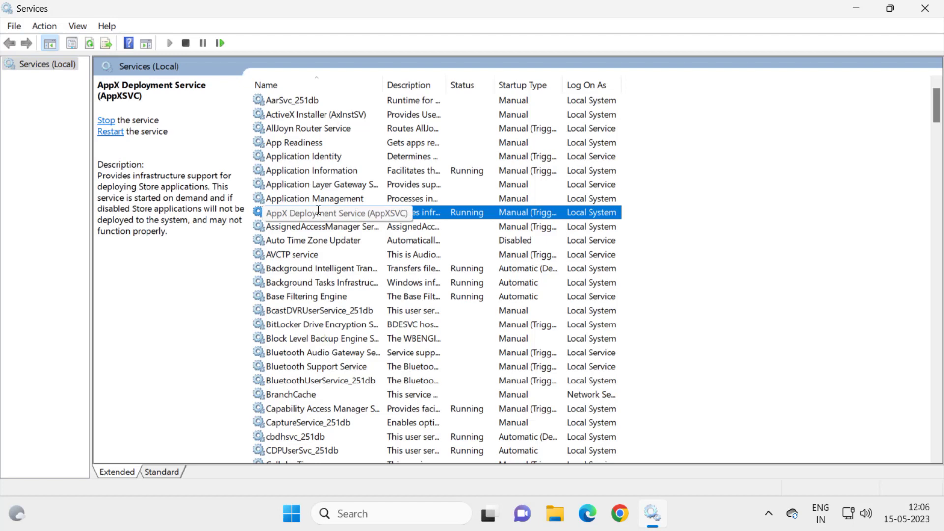
key(w)
key(w)
key(w)
key(w)
key(w)
key(w)
key(w)
key(w)
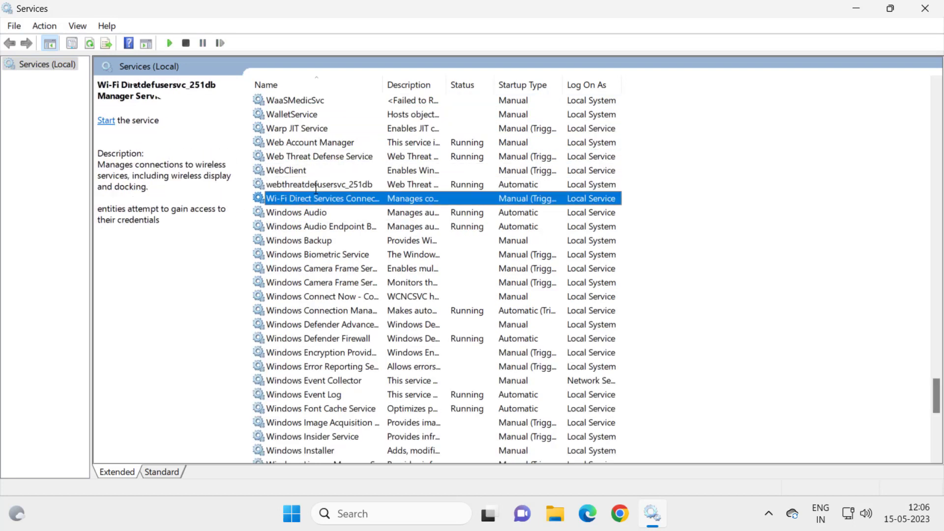
key(w)
key(w)
key(w)
key(w)
key(w)
key(w)
key(w)
key(w)
key(w)
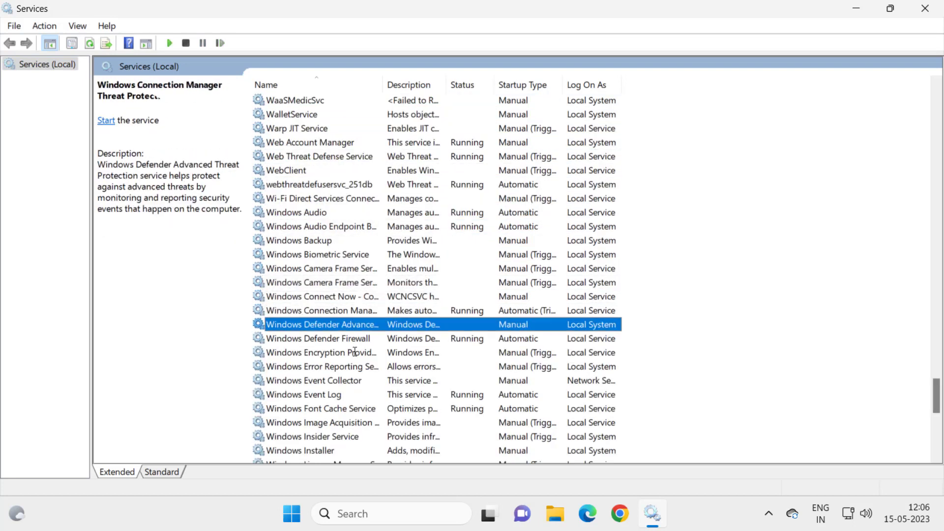
key(w)
key(w)
key(w)
key(w)
key(w)
key(w)
key(w)
scroll(362, 376, down, 2)
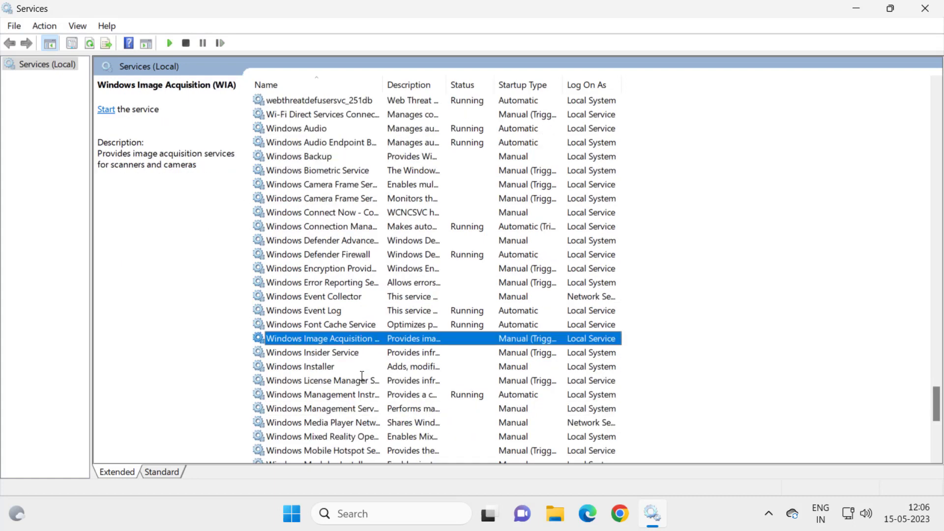
key(w)
key(w)
key(w)
scroll(362, 376, down, 4)
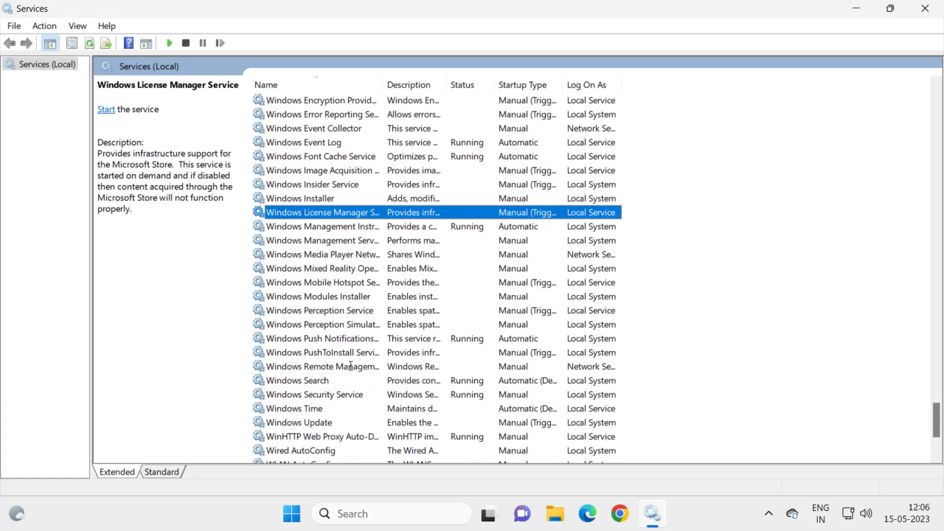
key(w)
key(w)
click(345, 404)
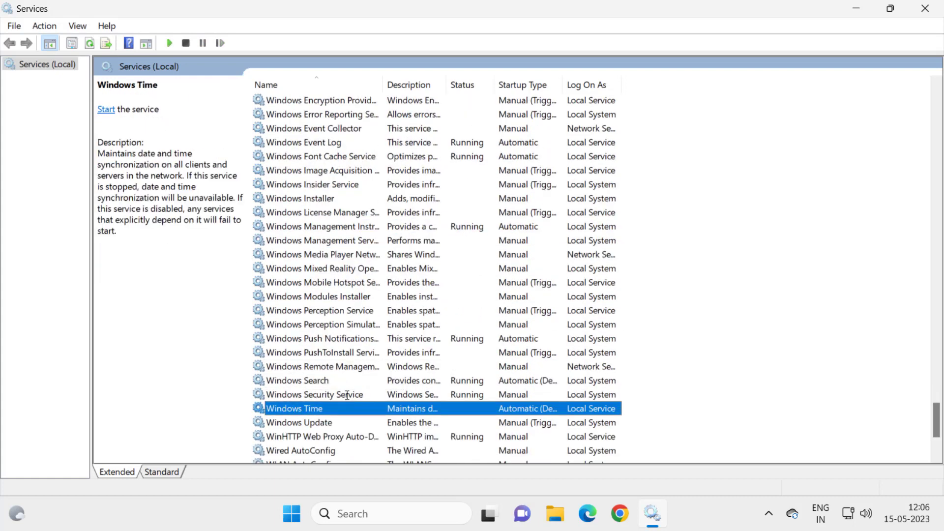
click(347, 394)
Check that Windows Security Service is running in its Properties, then close Properties and the Services console
double_click(347, 395)
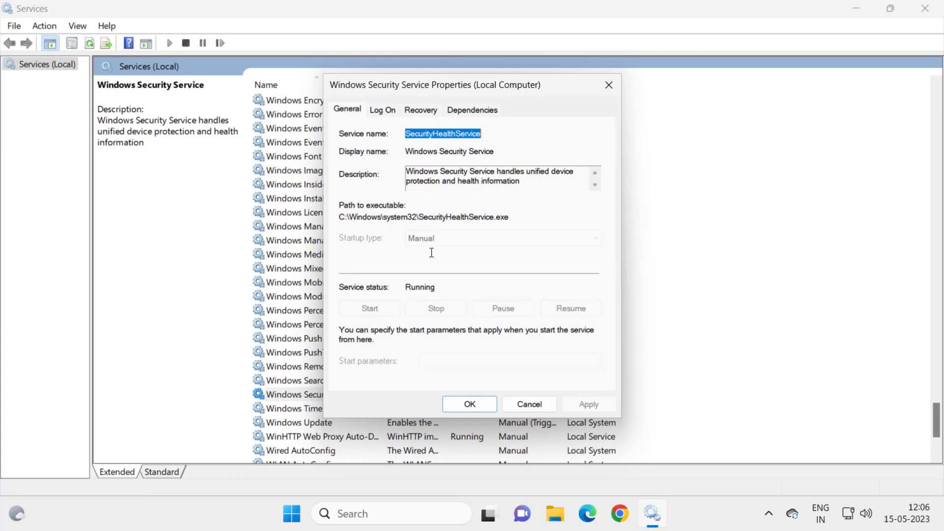
click(454, 404)
key(alt+F4)
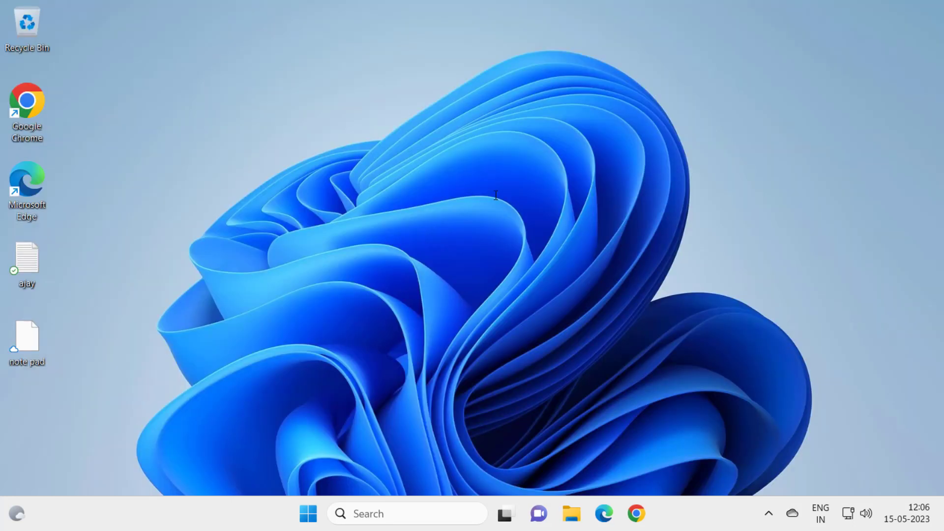